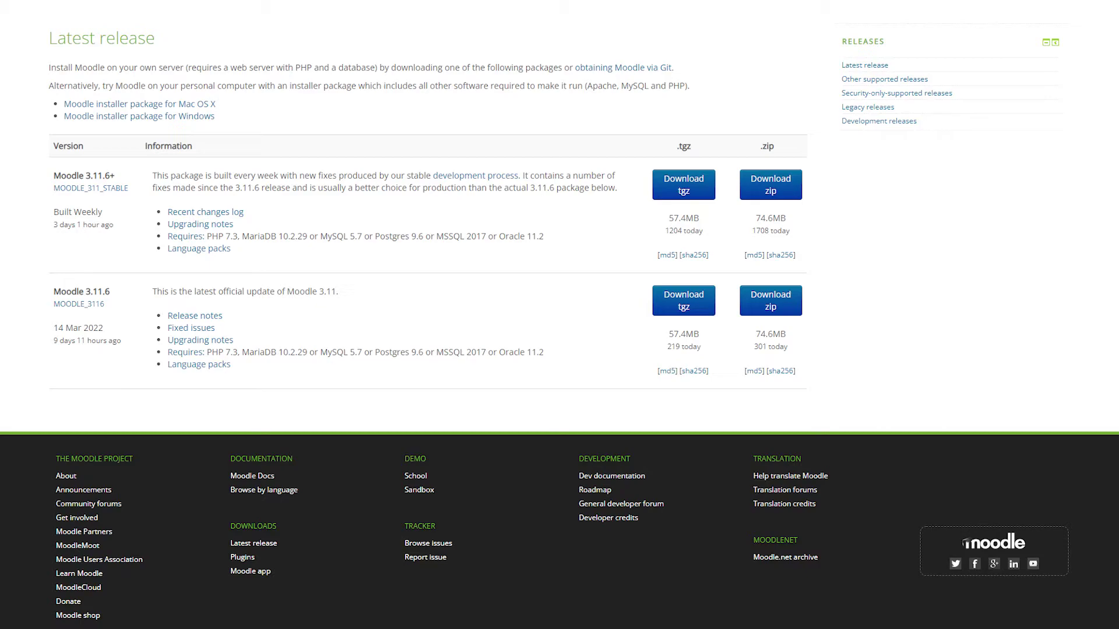
# Step: Search Google for 'a2hosting' and go to the A2 Hosting customer portal login page
pyautogui.write('a2ho')
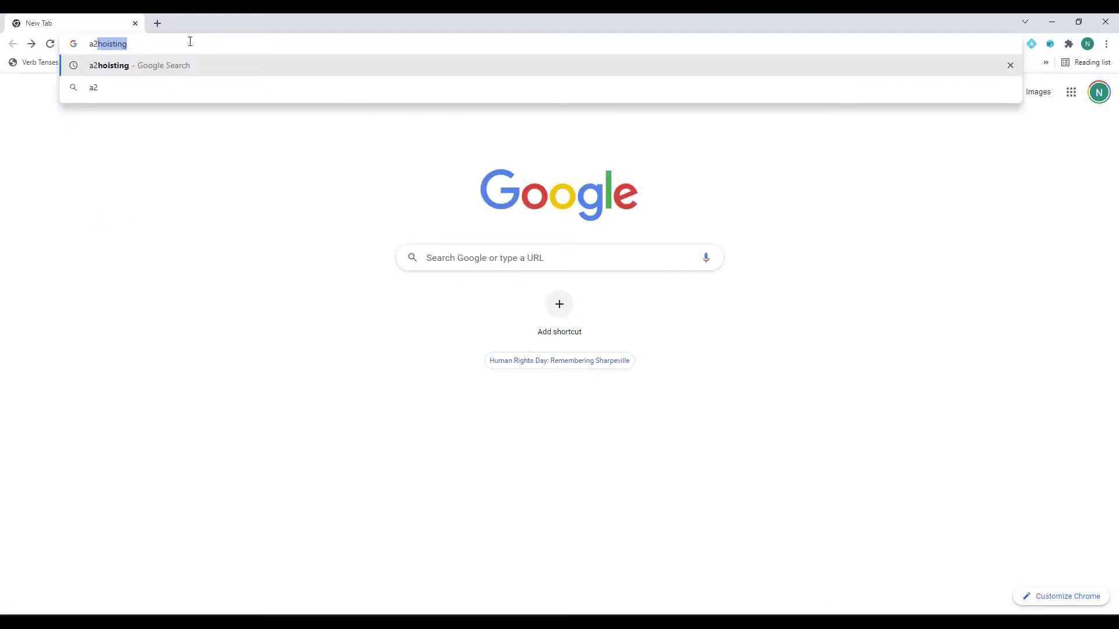
pyautogui.write('sting')
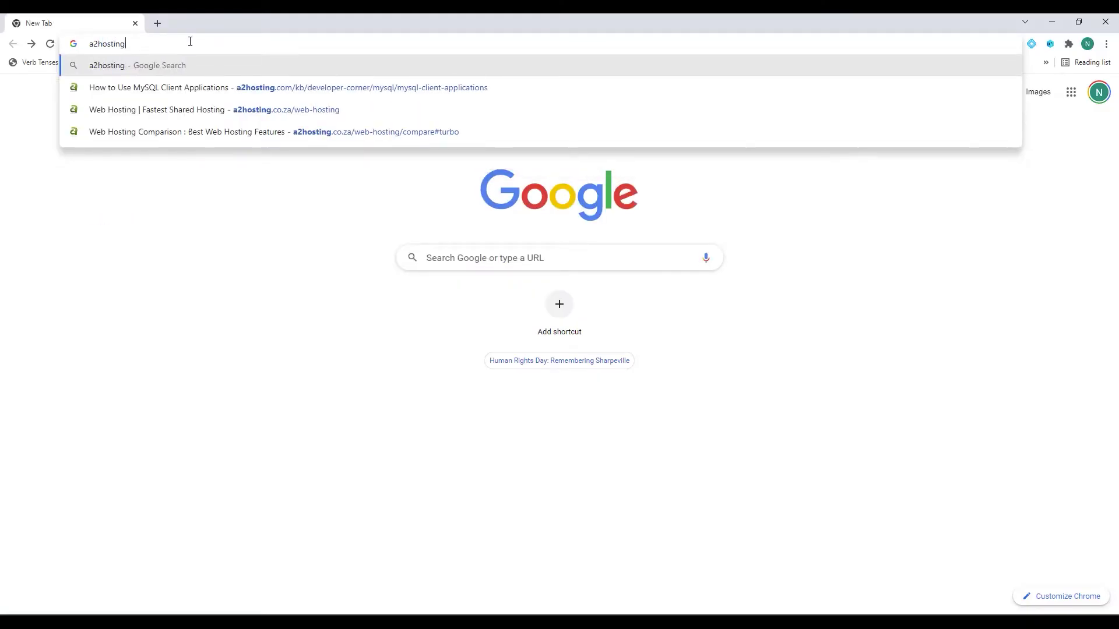
pyautogui.press('Return')
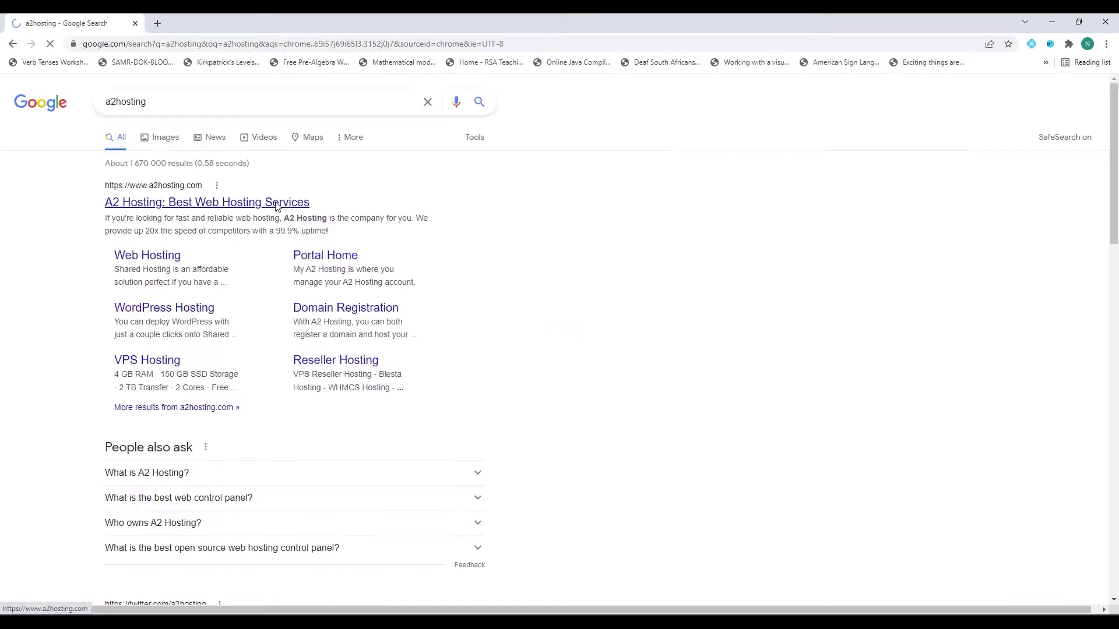
pyautogui.click(166, 208)
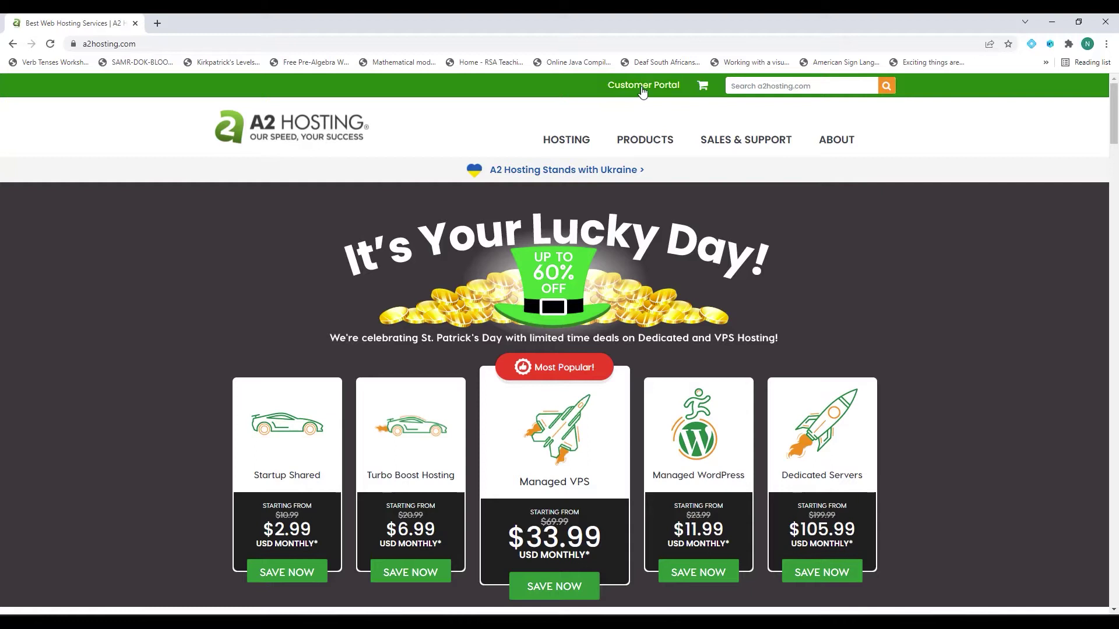
pyautogui.click(643, 88)
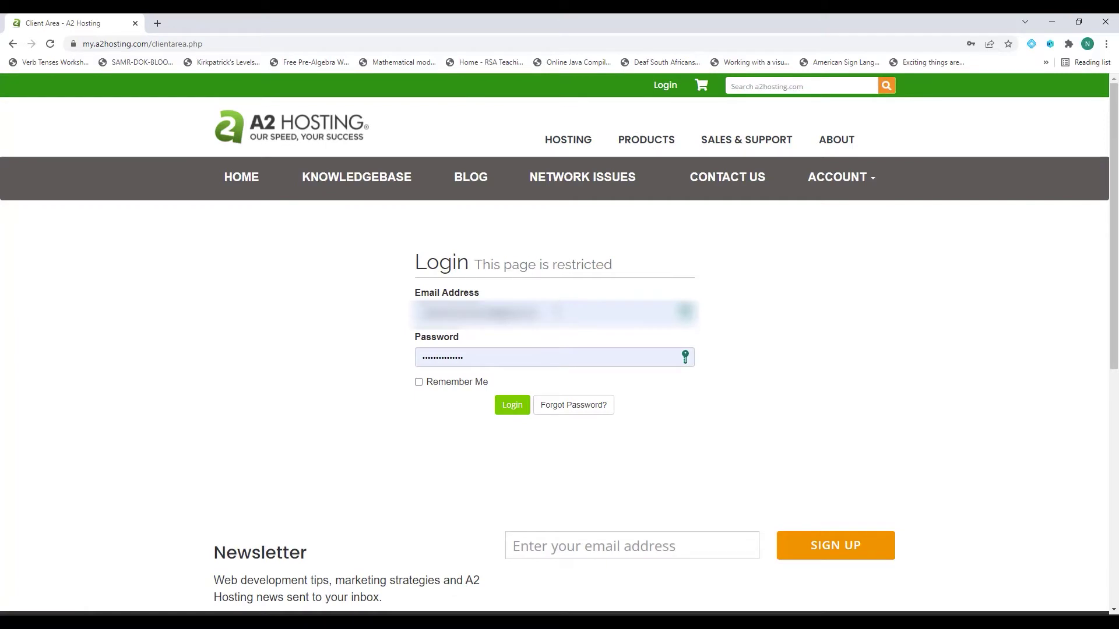
# Step: Log in to the A2 Hosting Client Area with the saved credentials
pyautogui.click(511, 408)
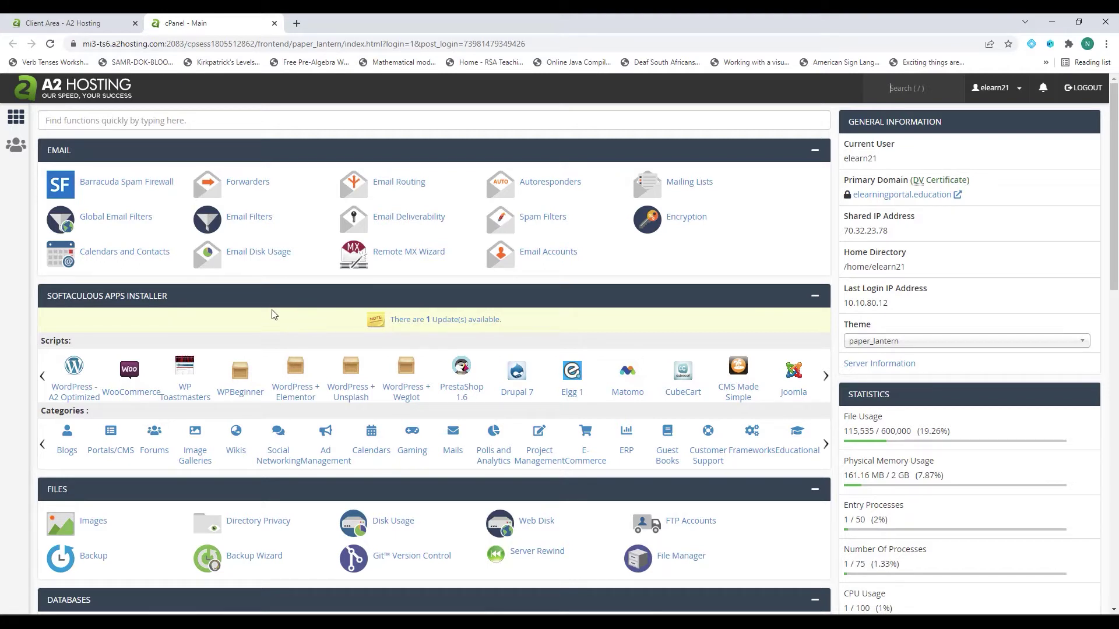
# Step: Open Softaculous's updates list, showing Moodle 3.11.5 with 3.11.6 available
pyautogui.click(444, 327)
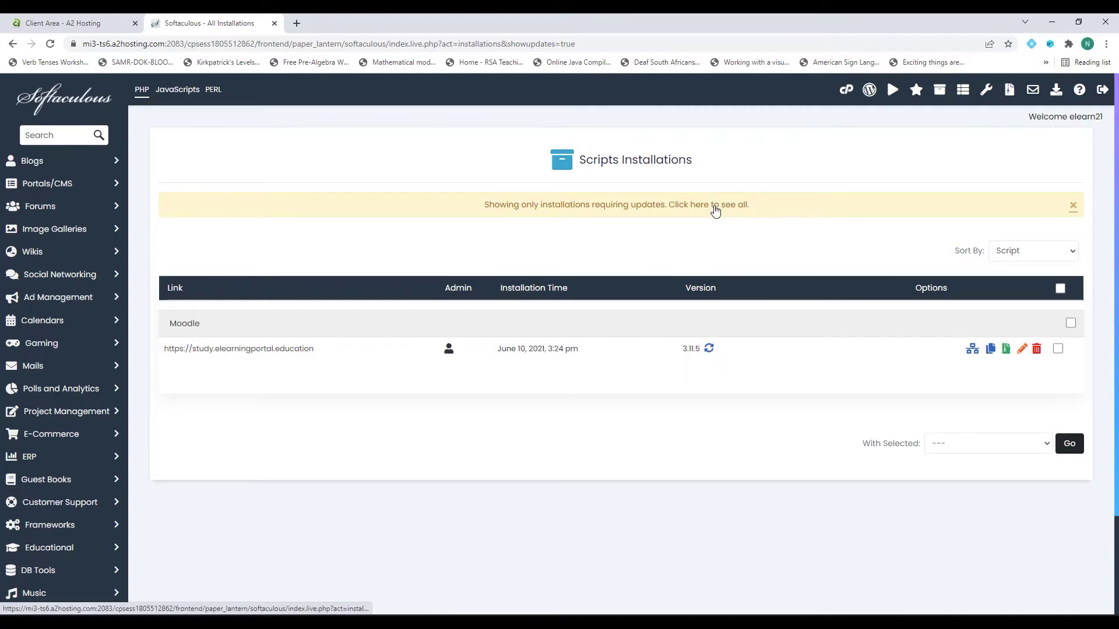
# Step: Show all Softaculous installations so WordPress + Elementor appears beside Moodle
pyautogui.click(716, 207)
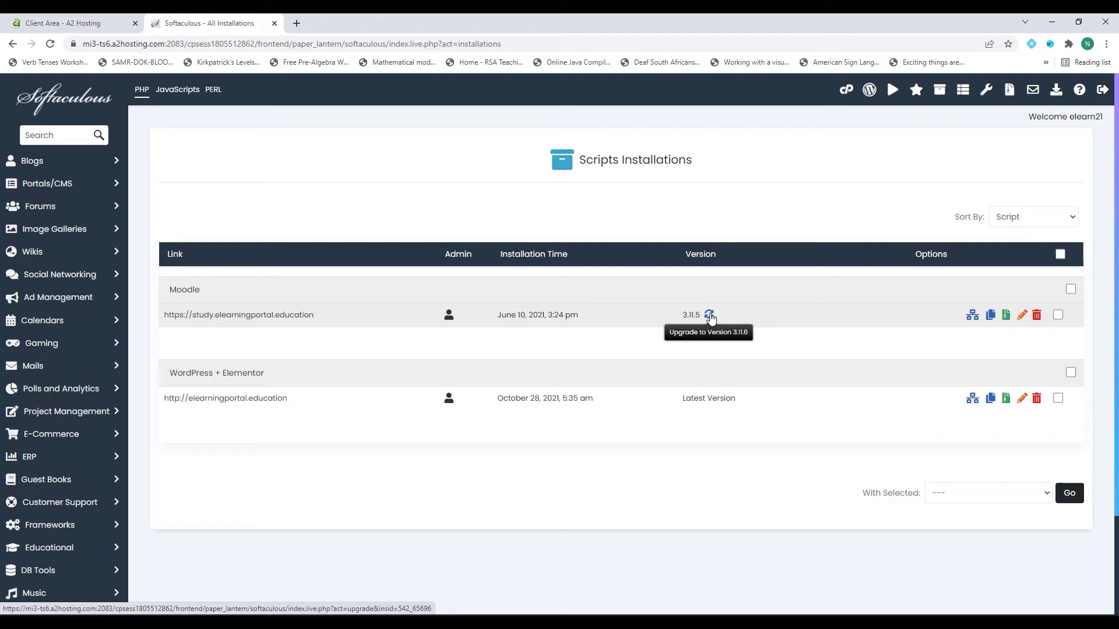
# Step: Attempt the Moodle upgrade to 3.11.6, which fails on the missing sodium PHP extension
pyautogui.click(710, 316)
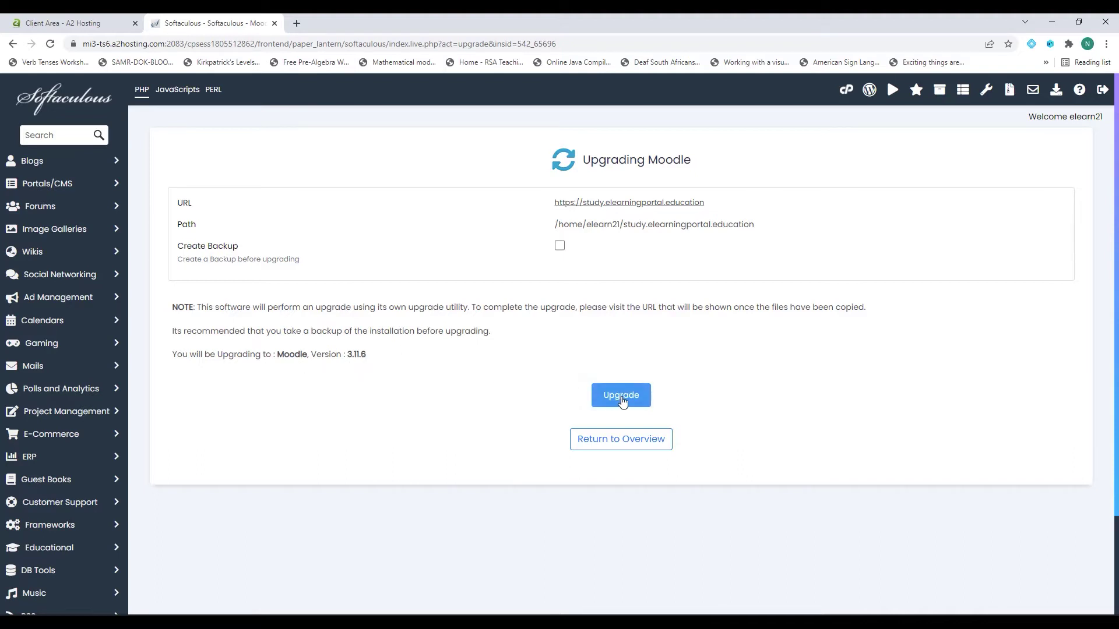
pyautogui.click(623, 396)
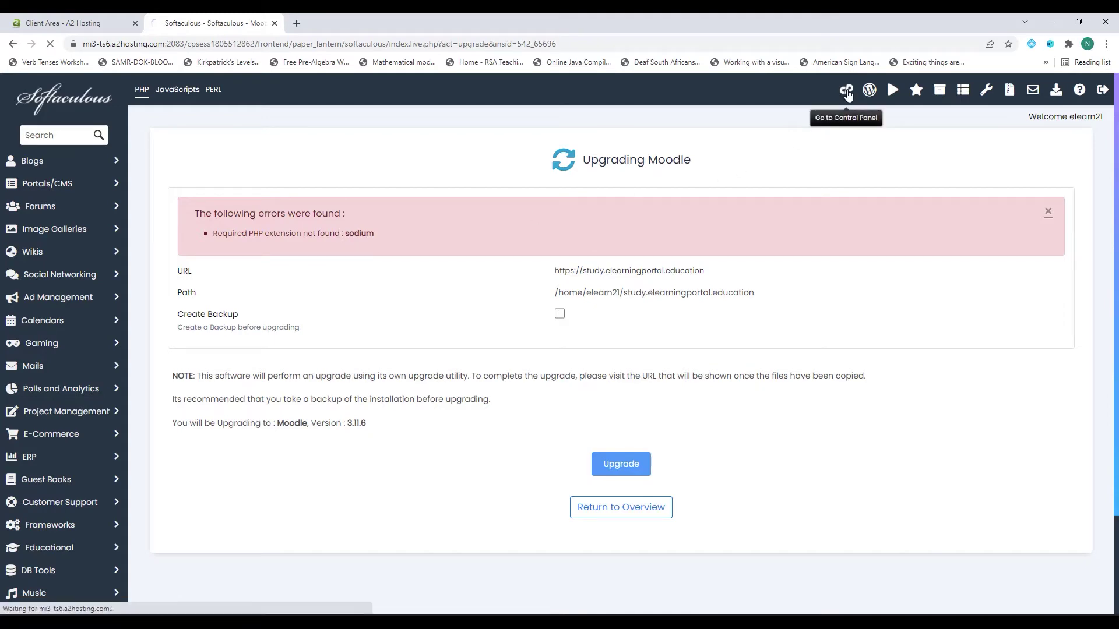
# Step: Return to the cPanel dashboard and scroll down to the Software section
pyautogui.click(848, 92)
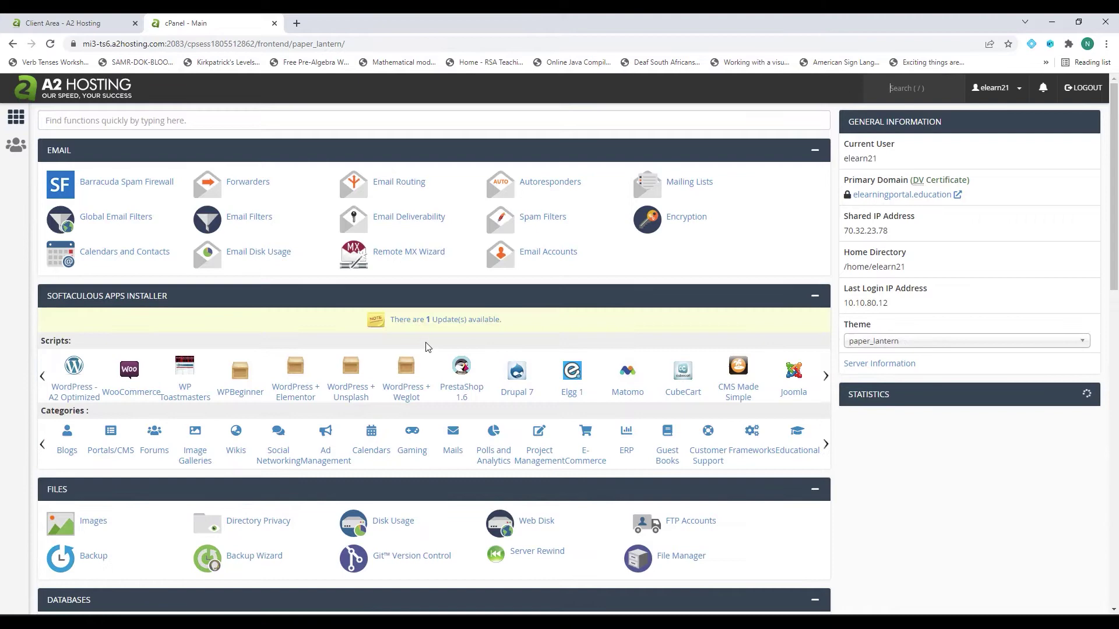
pyautogui.scroll(-3, 428, 346)
pyautogui.scroll(-5, 425, 344)
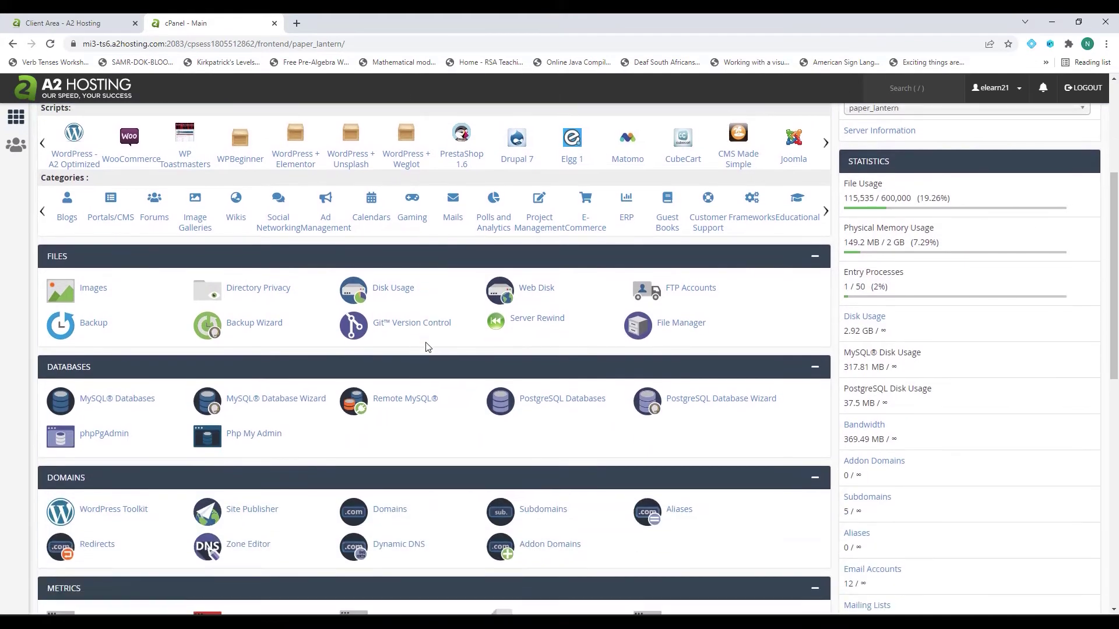
pyautogui.scroll(-3, 426, 346)
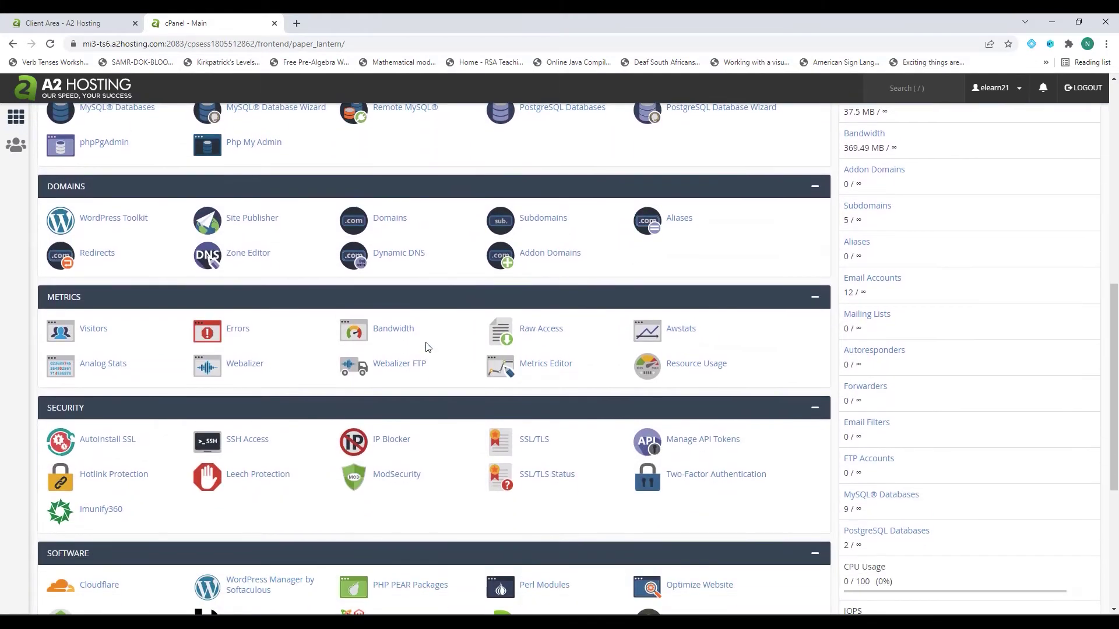
pyautogui.scroll(-1, 428, 347)
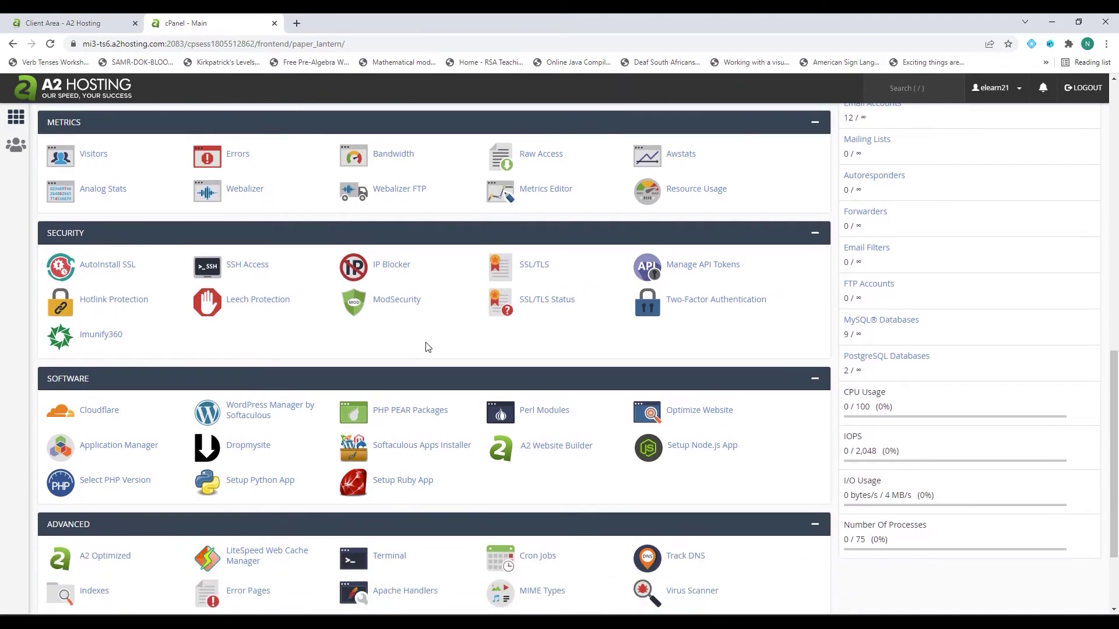
pyautogui.scroll(-1, 433, 343)
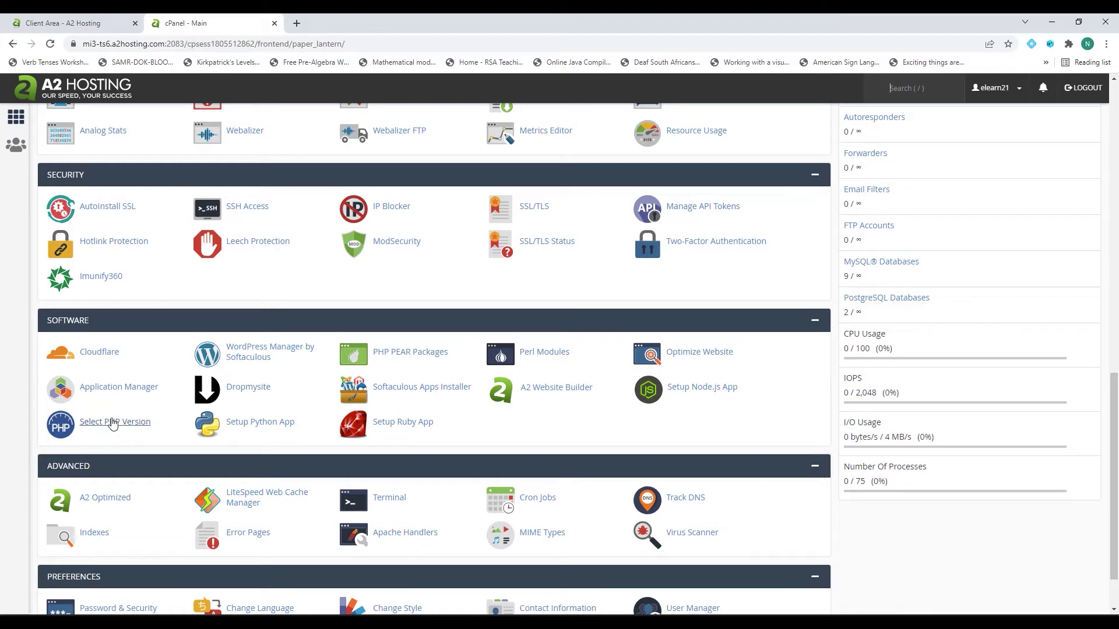
# Step: Enable the sodium extension in the PHP 7.4 extensions list under Select PHP Version
pyautogui.click(108, 427)
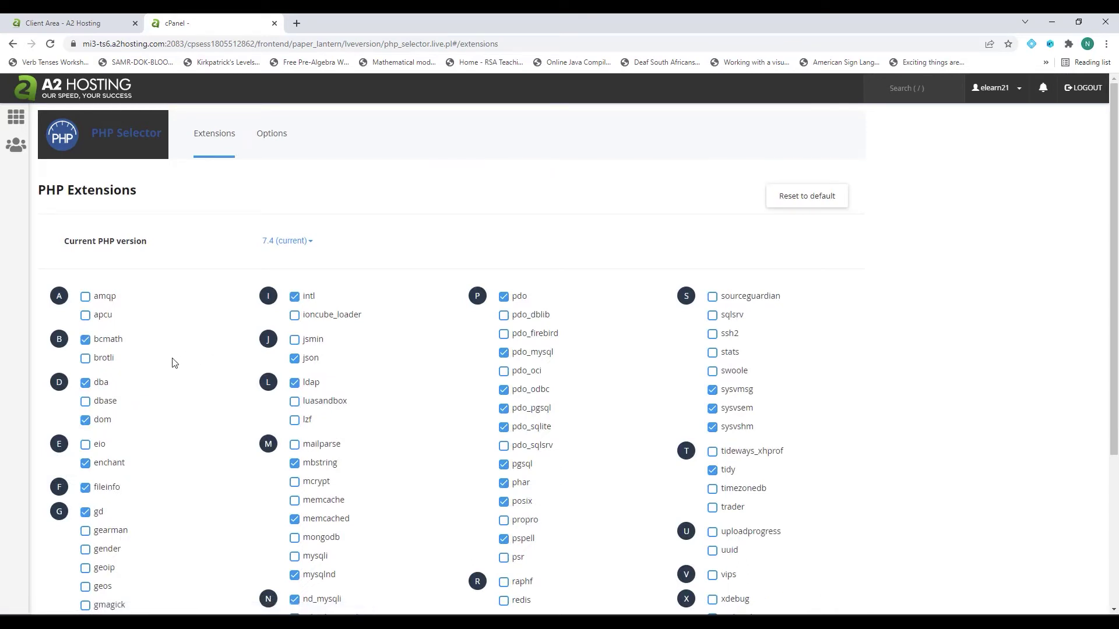
pyautogui.scroll(-3, 173, 362)
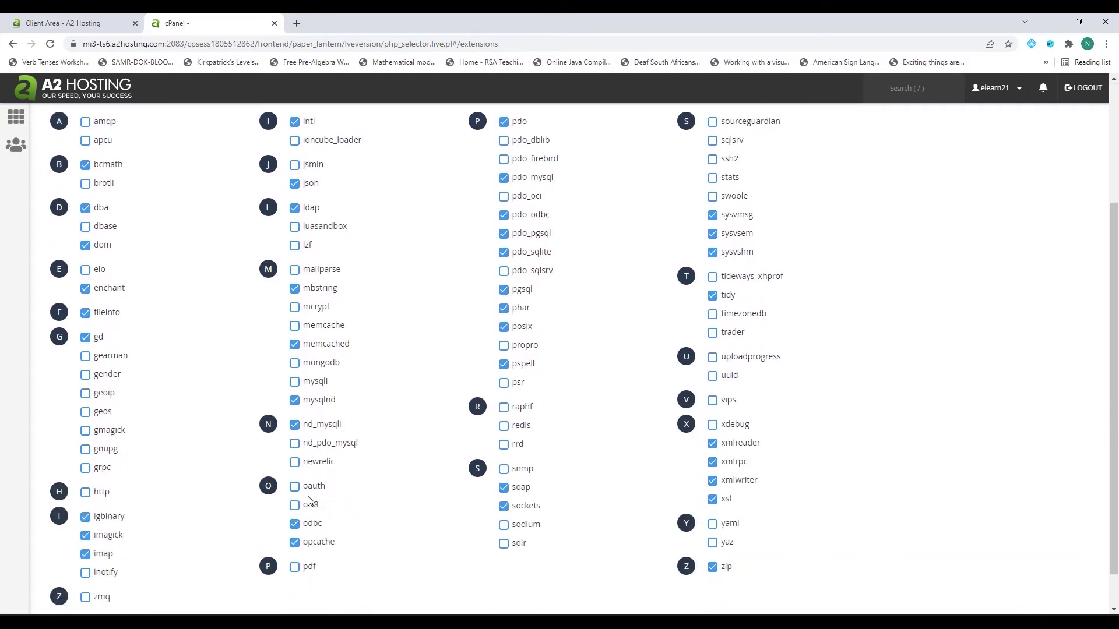
pyautogui.scroll(1, 405, 283)
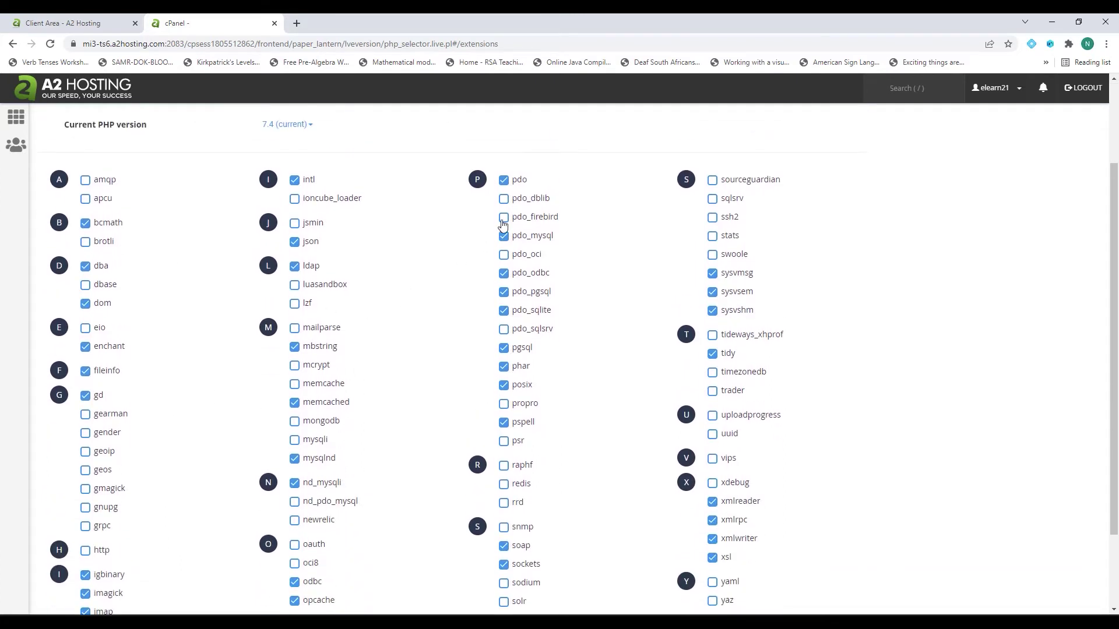
pyautogui.scroll(-1, 331, 500)
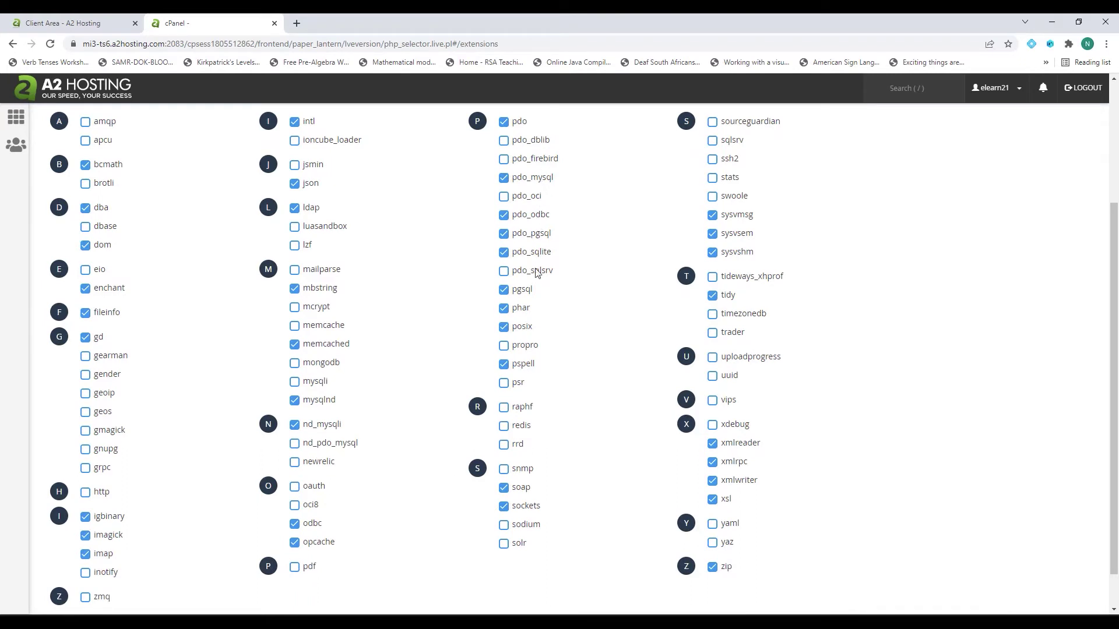
pyautogui.click(504, 527)
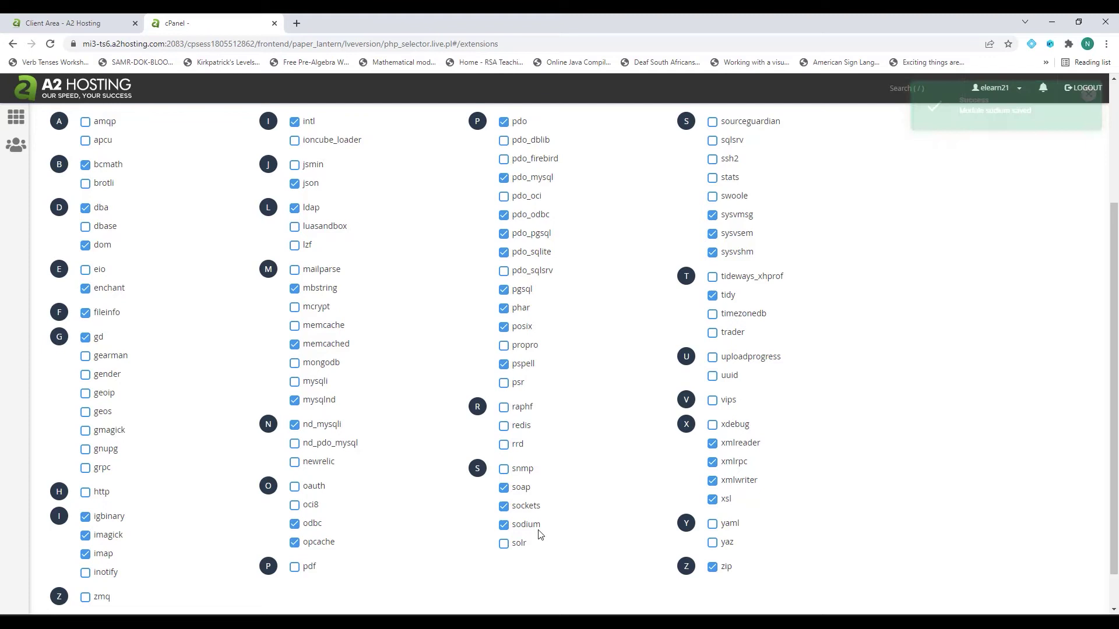
pyautogui.scroll(2, 171, 309)
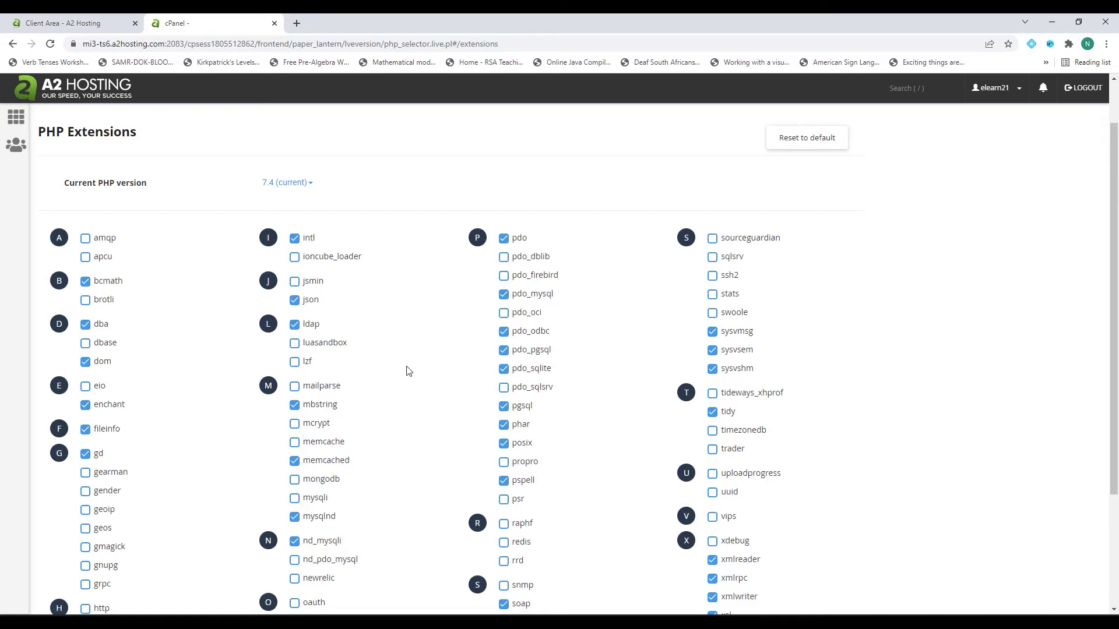
pyautogui.scroll(-3, 365, 332)
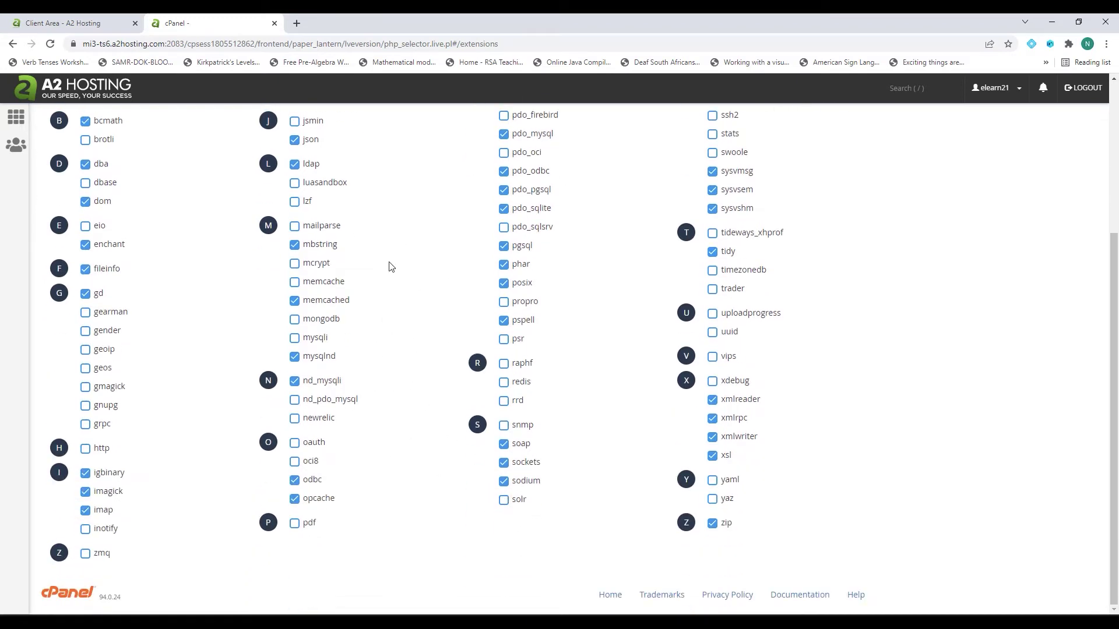
pyautogui.scroll(2, 387, 262)
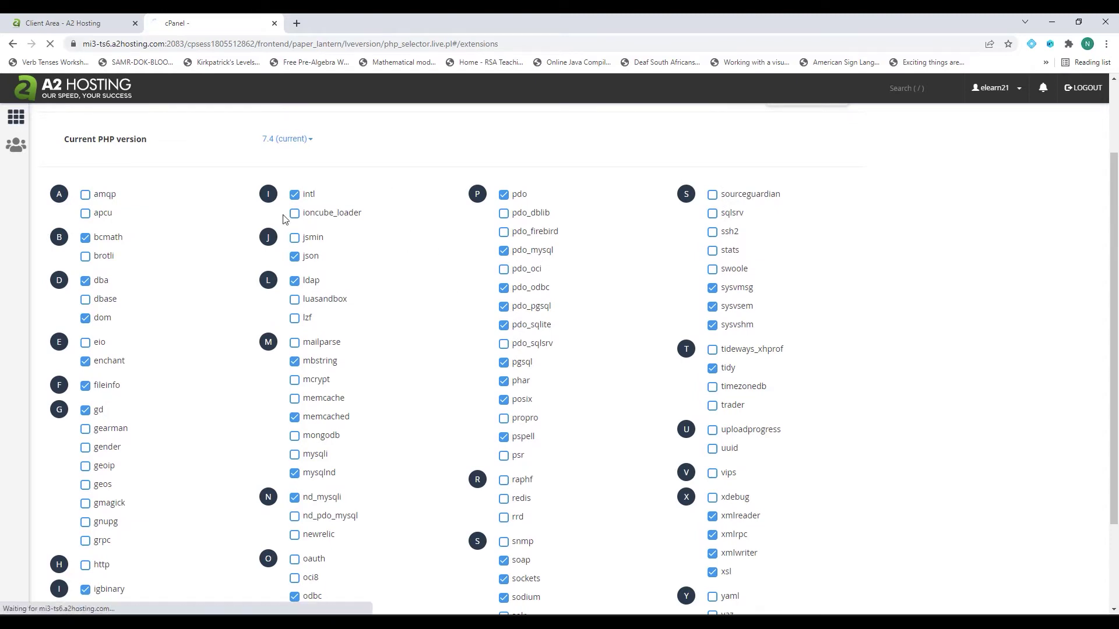
# Step: Reopen the Softaculous Upgrading Moodle page targeting 3.11.6 from the cPanel home
pyautogui.click(17, 118)
pyautogui.scroll(-5, 564, 404)
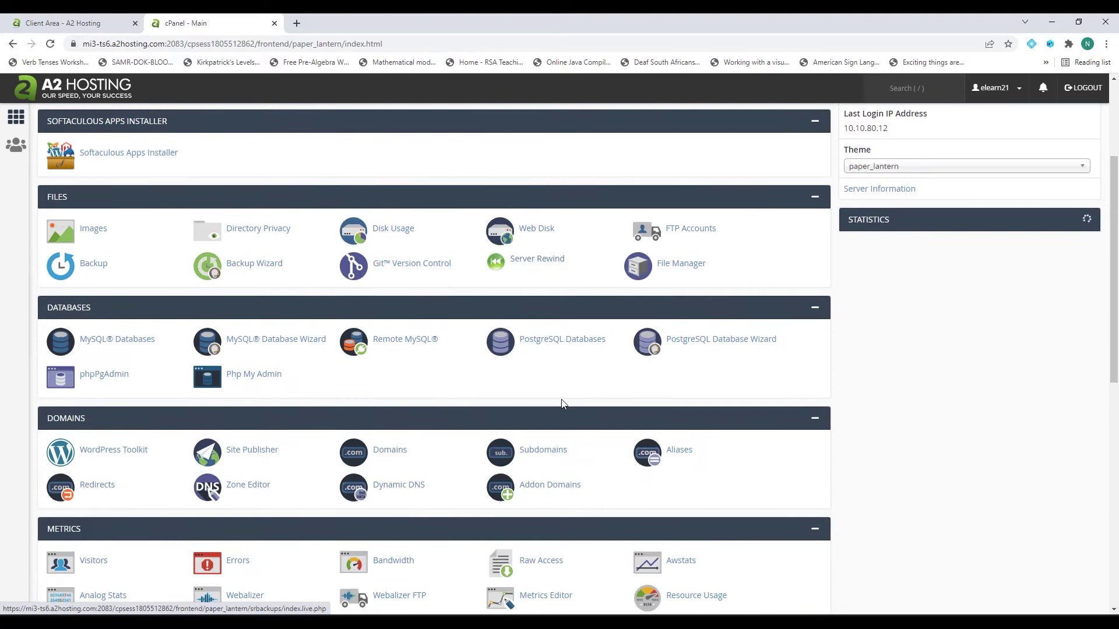
pyautogui.scroll(2, 562, 400)
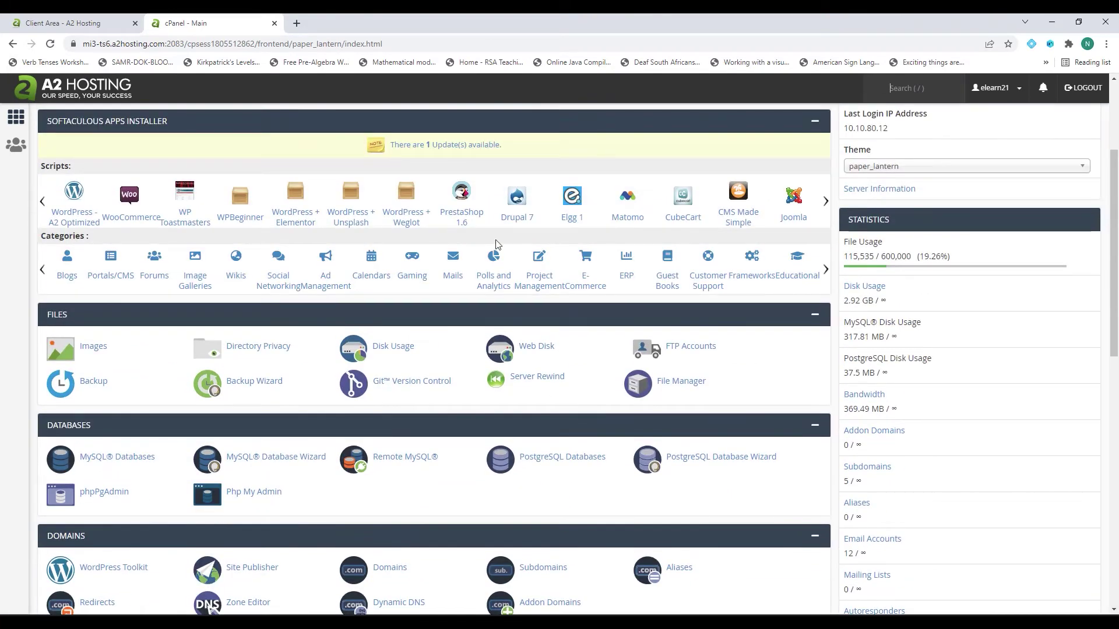
pyautogui.click(451, 146)
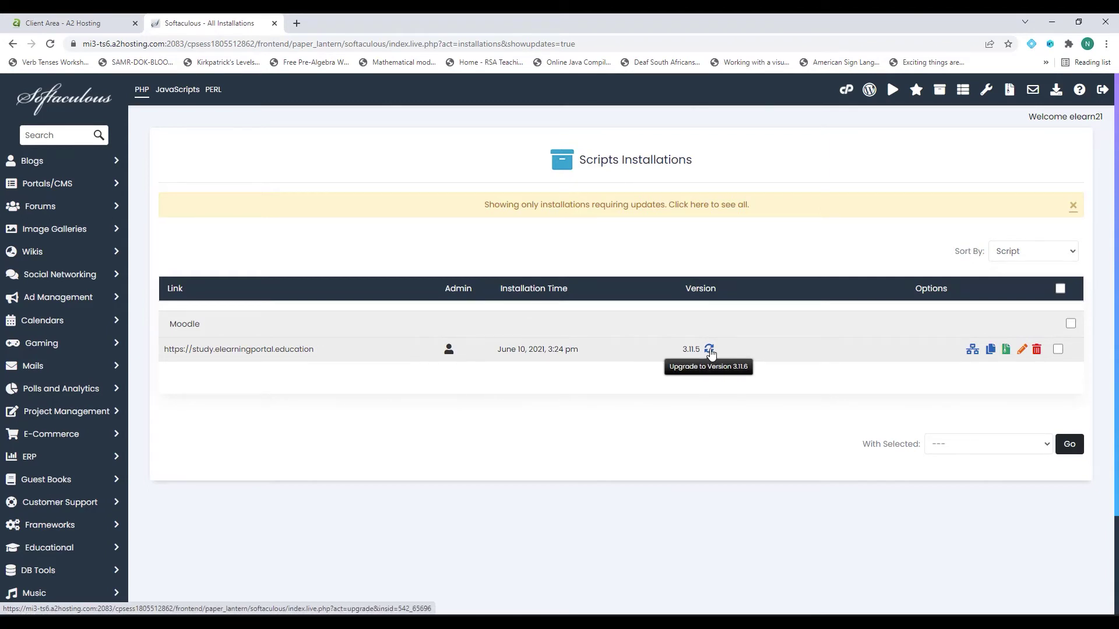
pyautogui.click(709, 350)
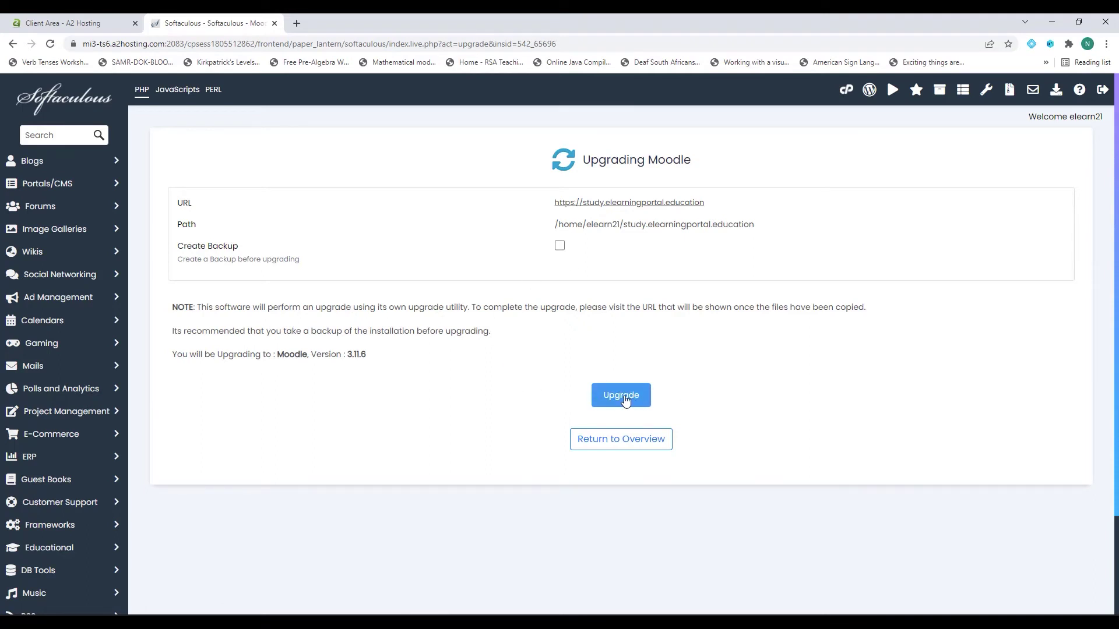
# Step: Run the Softaculous file upgrade of Moodle to 3.11.6 and dismiss the one-more-step alert
pyautogui.click(625, 401)
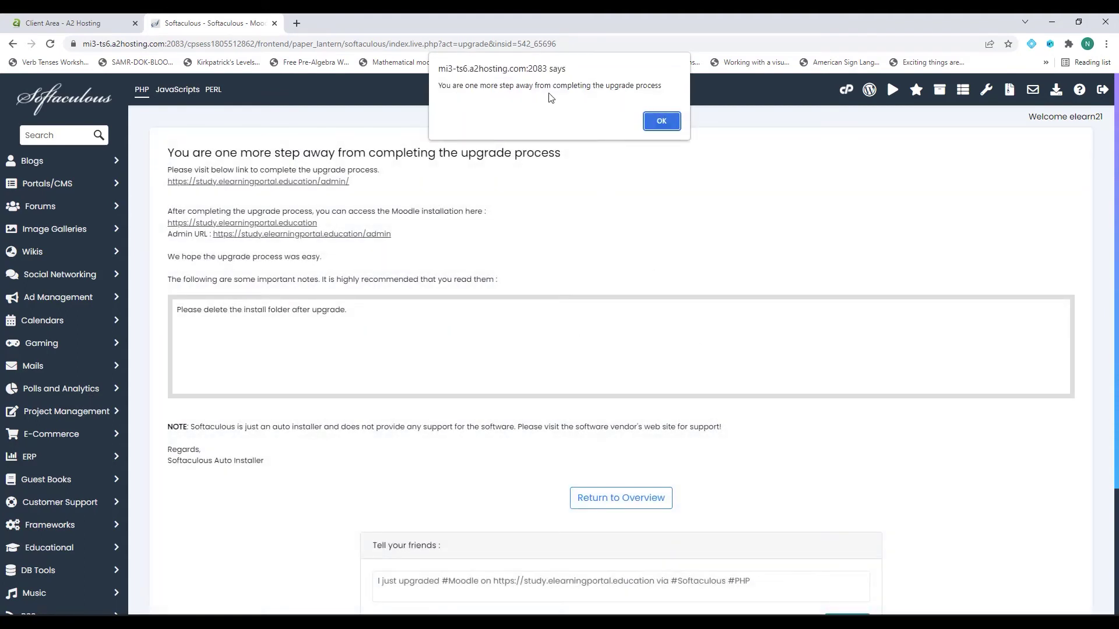
pyautogui.click(665, 121)
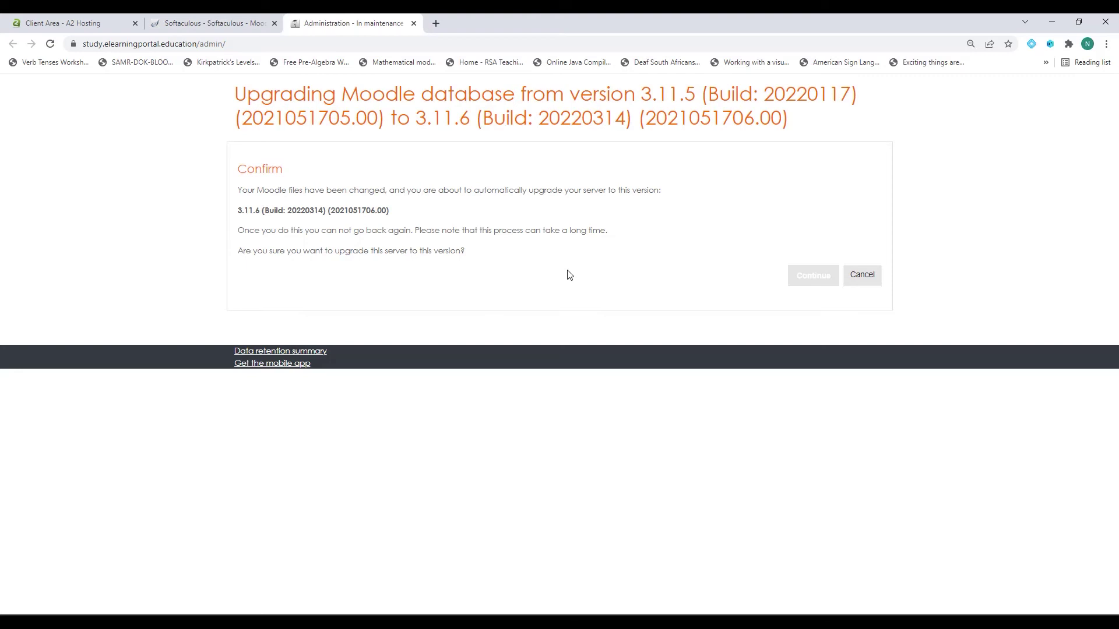
# Step: Confirm the Moodle database upgrade from 3.11.5 to 3.11.6 with Continue
pyautogui.click(810, 281)
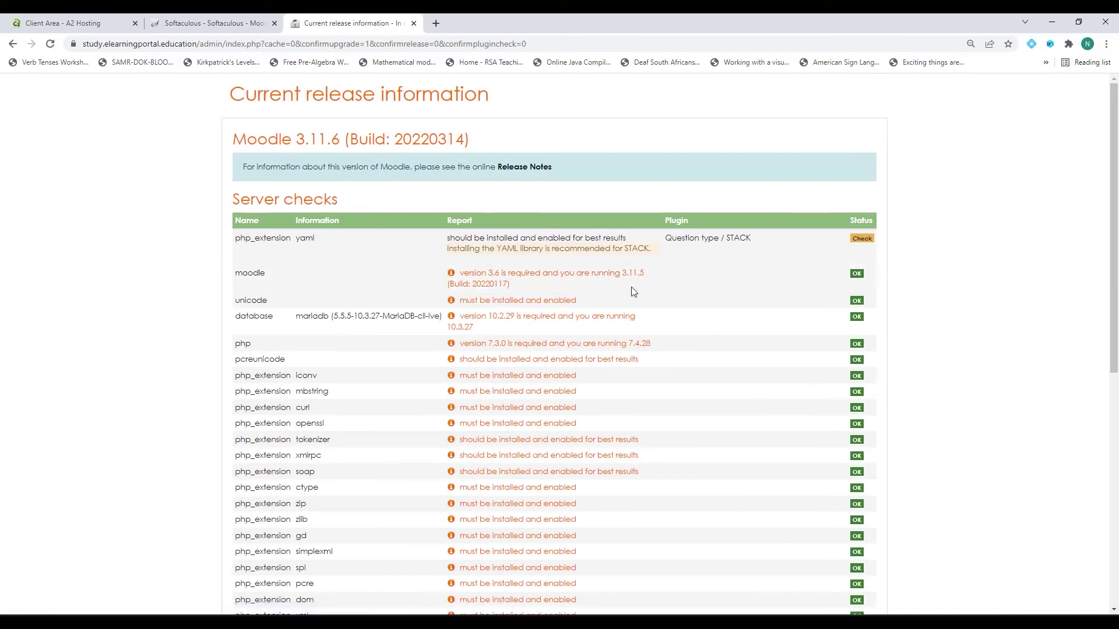
# Step: Scroll through the Moodle server checks, confirming all minimum requirements are met
pyautogui.scroll(-1, 632, 291)
pyautogui.scroll(-5, 711, 272)
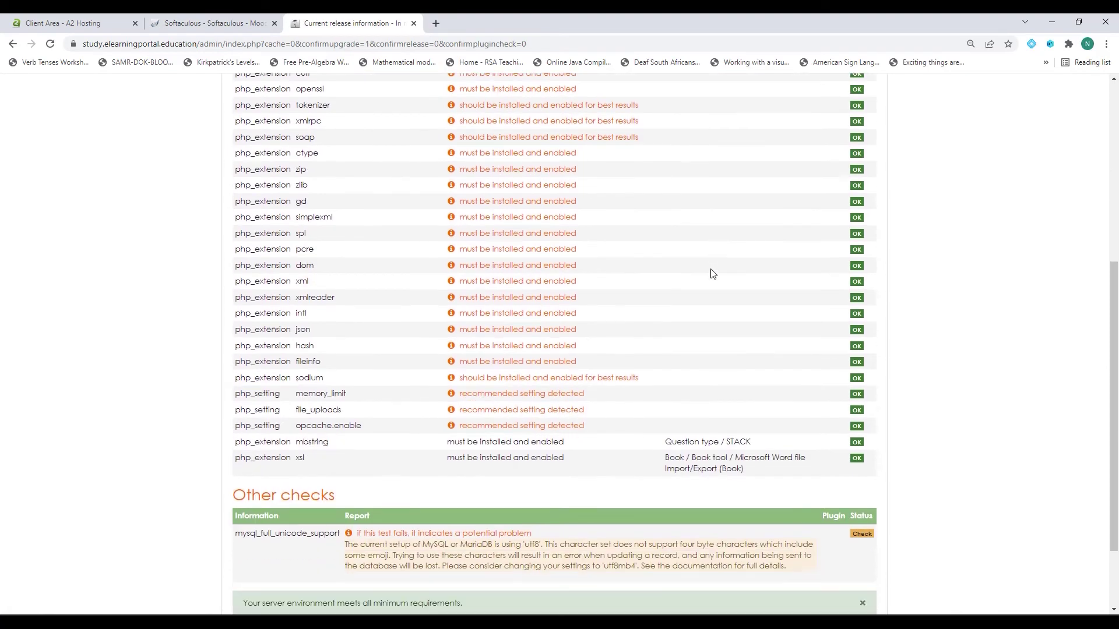
pyautogui.scroll(-2, 711, 273)
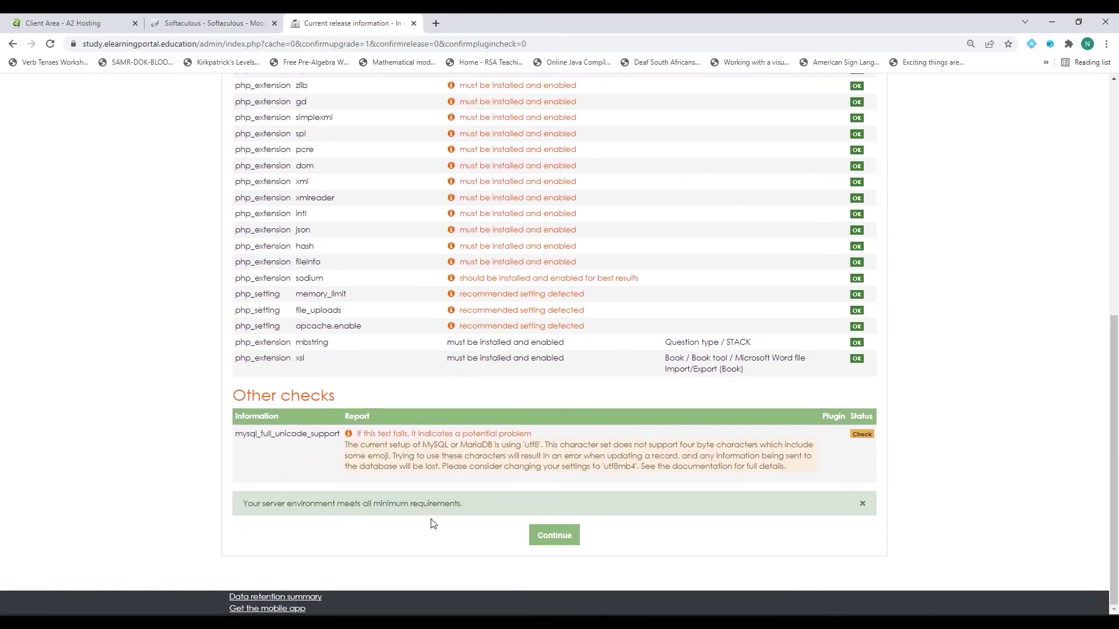
pyautogui.scroll(6, 767, 268)
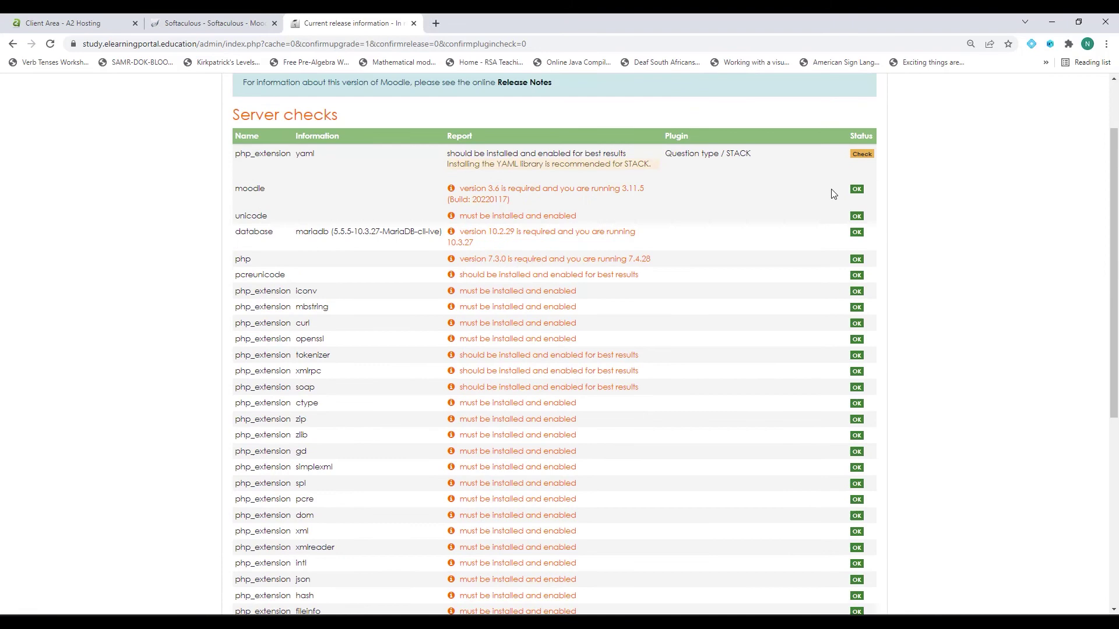
pyautogui.scroll(-6, 832, 194)
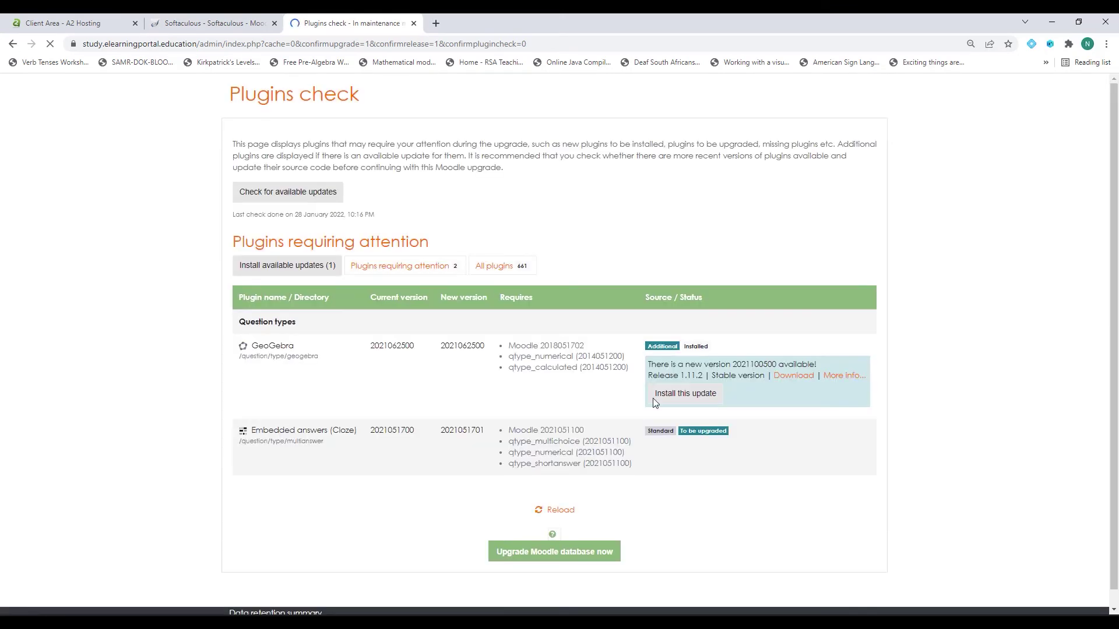
# Step: Run the Moodle database upgrade and continue once System and qtype_multianswer succeed
pyautogui.click(559, 556)
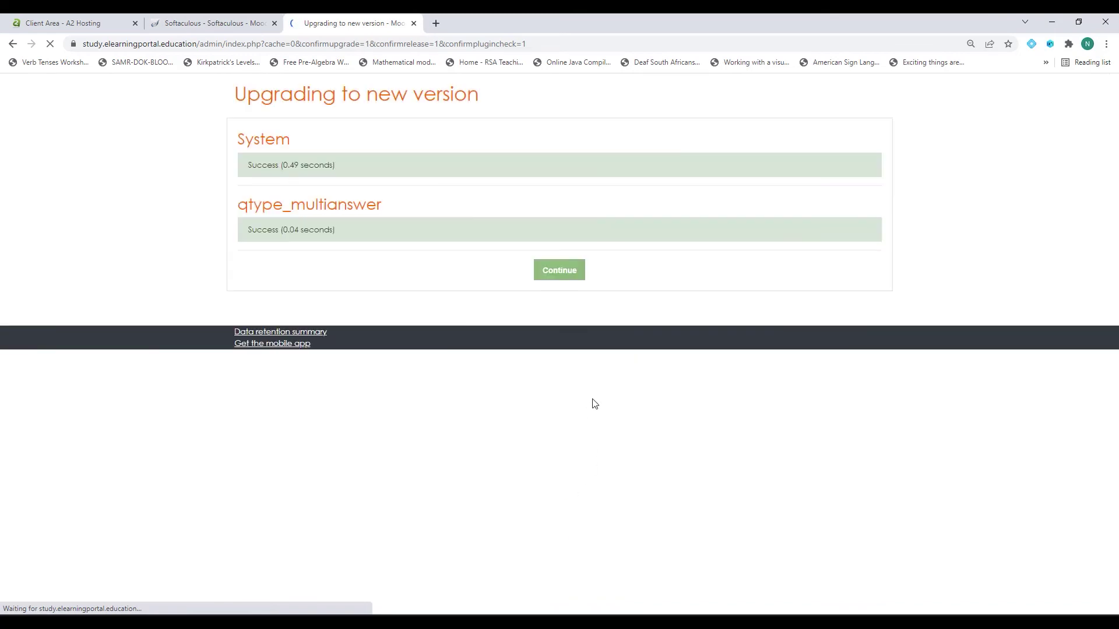
pyautogui.click(560, 272)
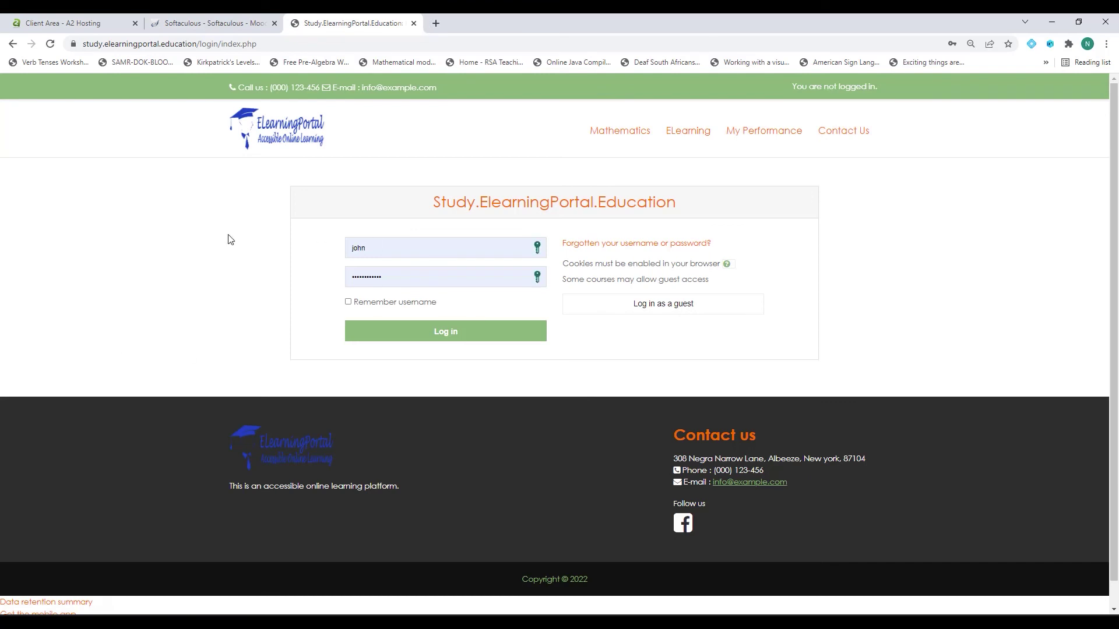
# Step: Log in as site administrator and save the new Common filter settings at defaults
pyautogui.click(454, 336)
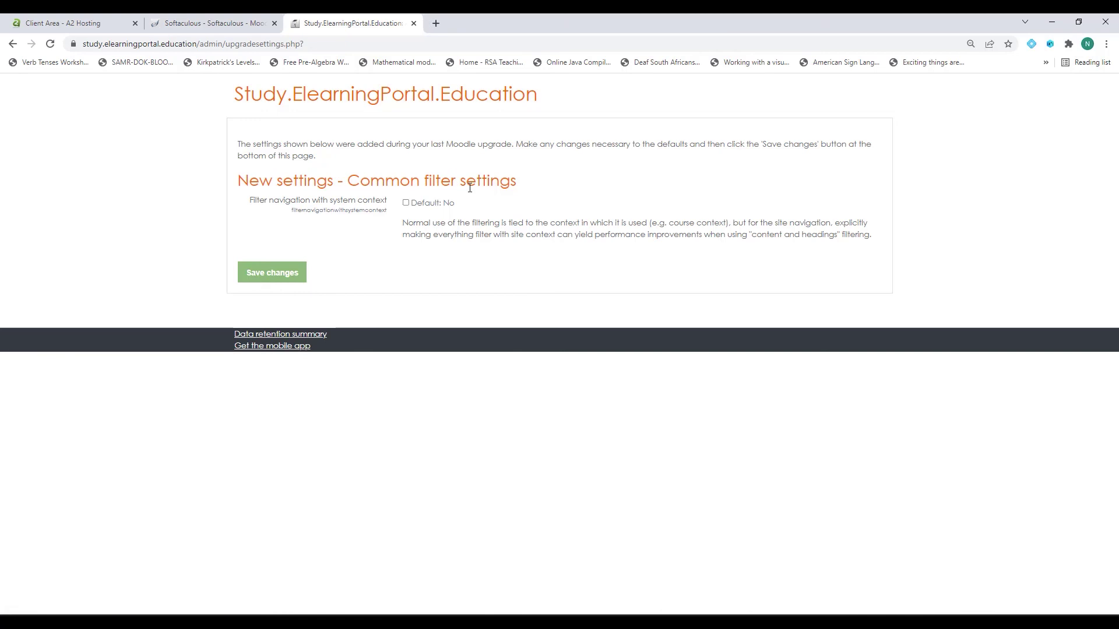
pyautogui.click(278, 274)
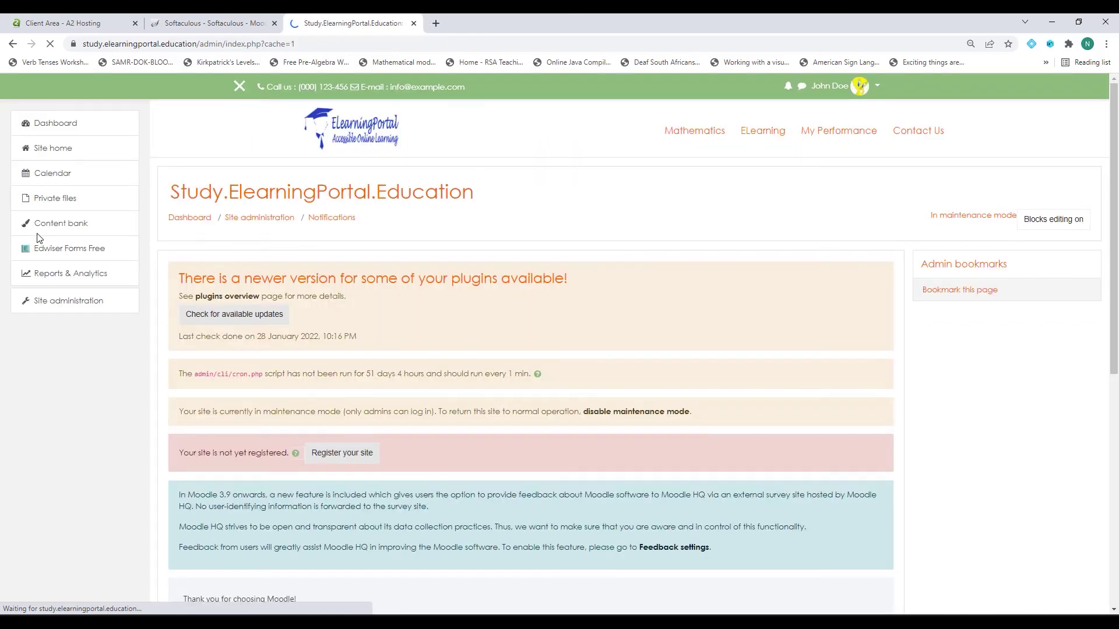
pyautogui.click(68, 309)
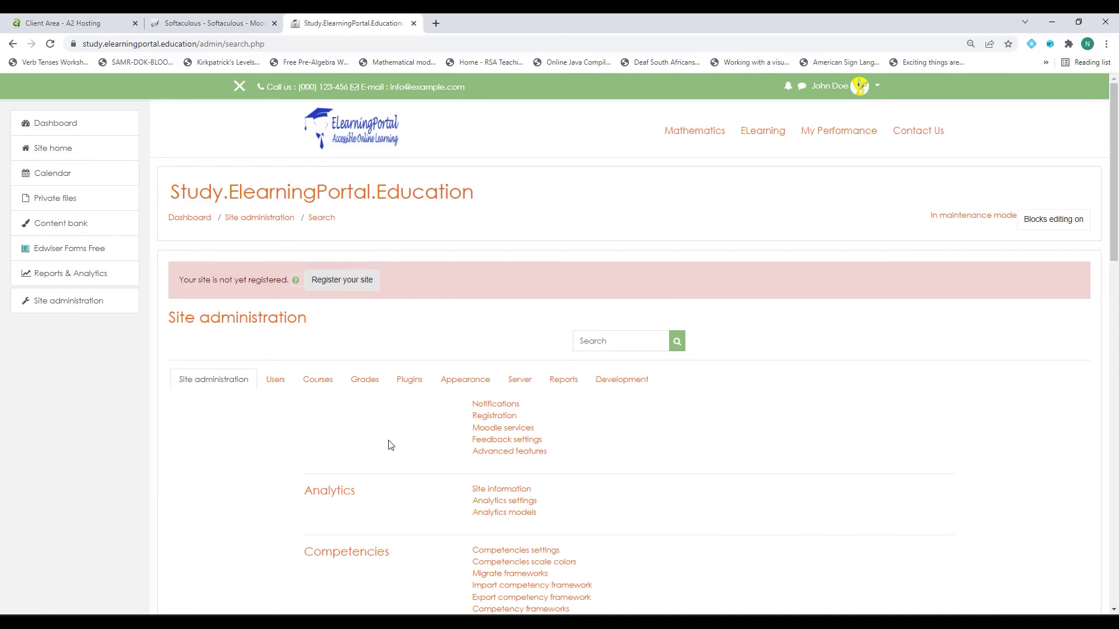
pyautogui.click(500, 405)
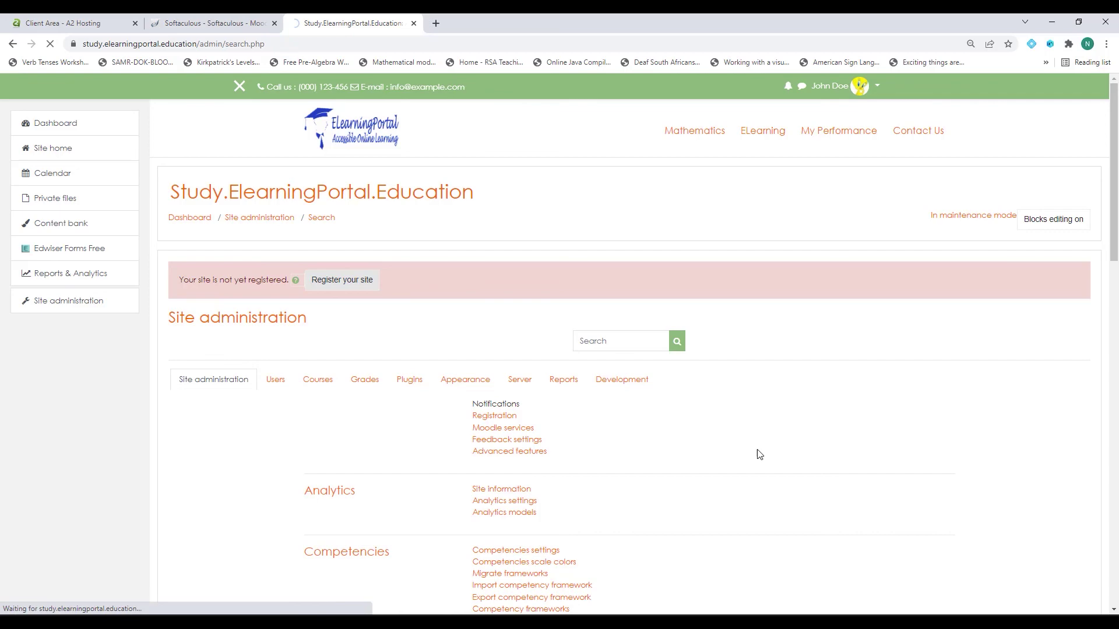
pyautogui.scroll(-8, 757, 452)
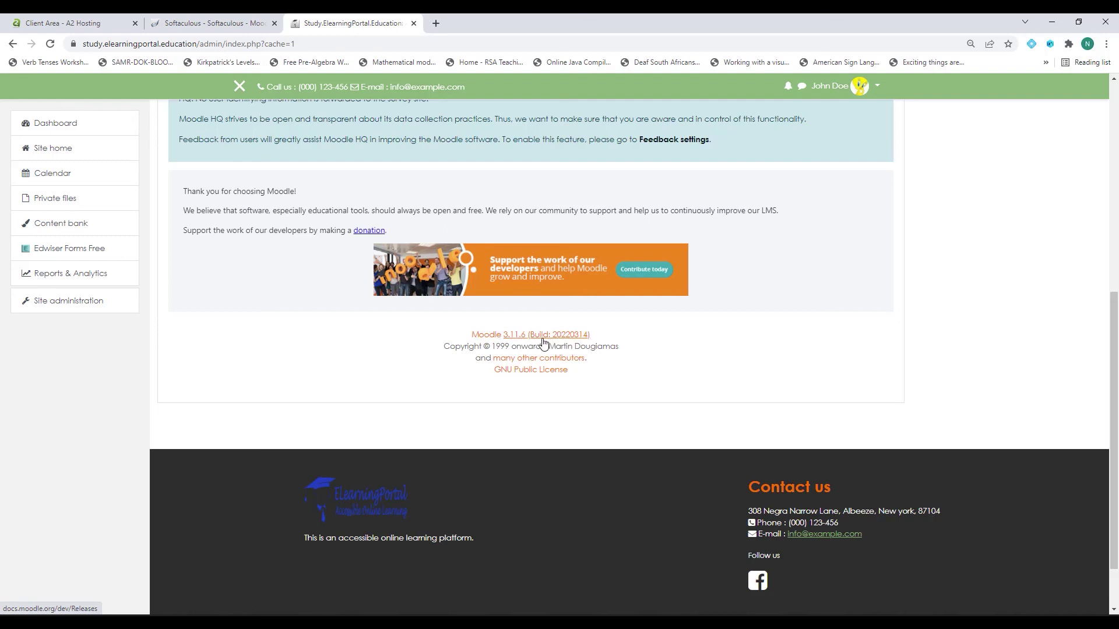
pyautogui.scroll(7, 708, 415)
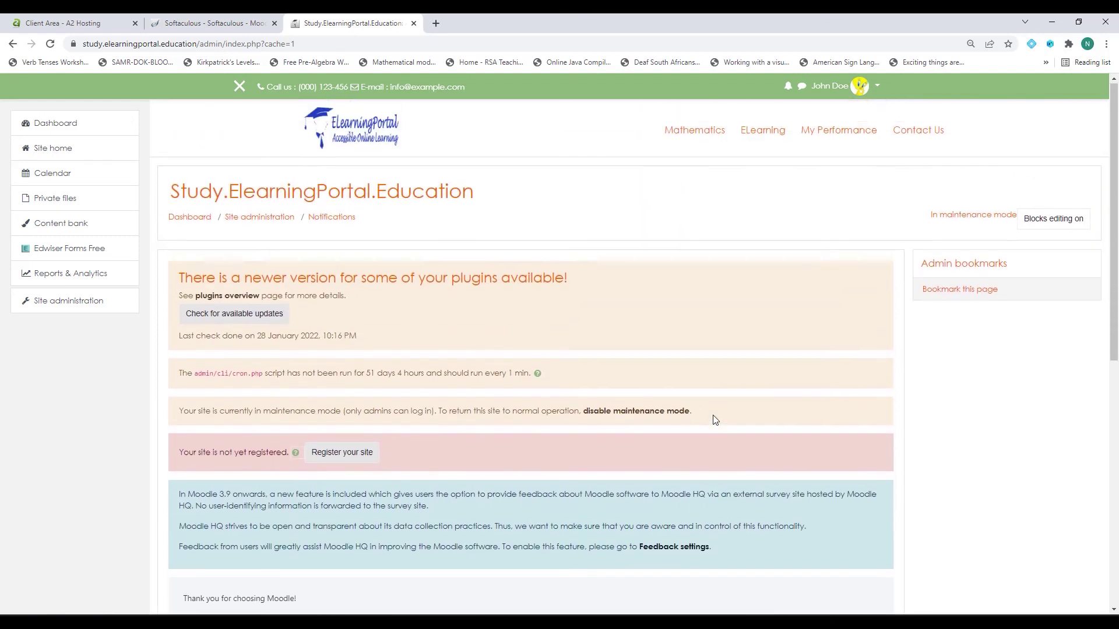